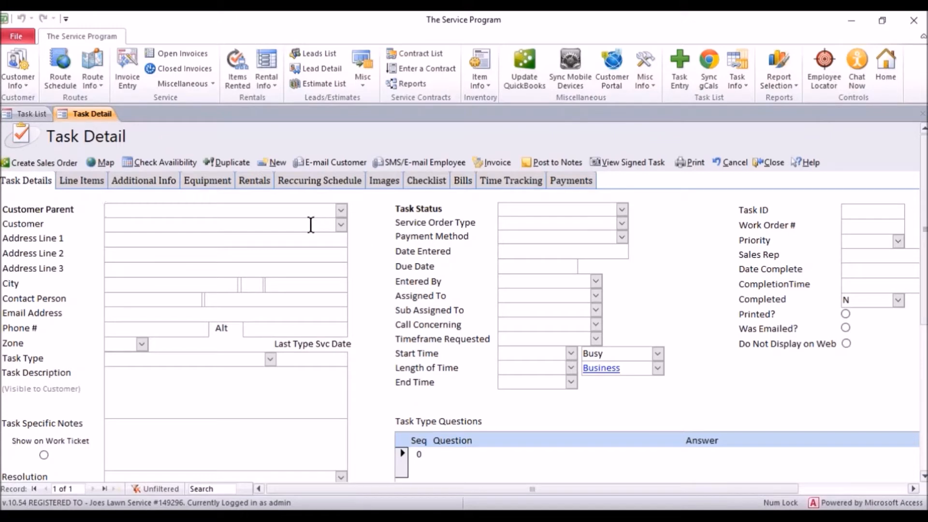
Choose Alfonsos Pizzaz as the customer for the new task
left_click(342, 226)
left_click(342, 226)
left_click(173, 308)
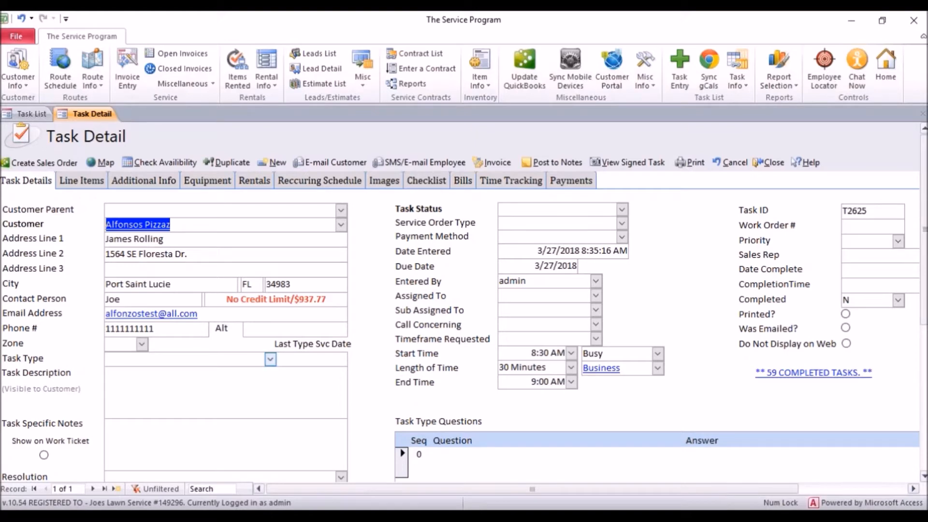
Set the task type to Septic Pumpout and load its checklist
left_click(270, 362)
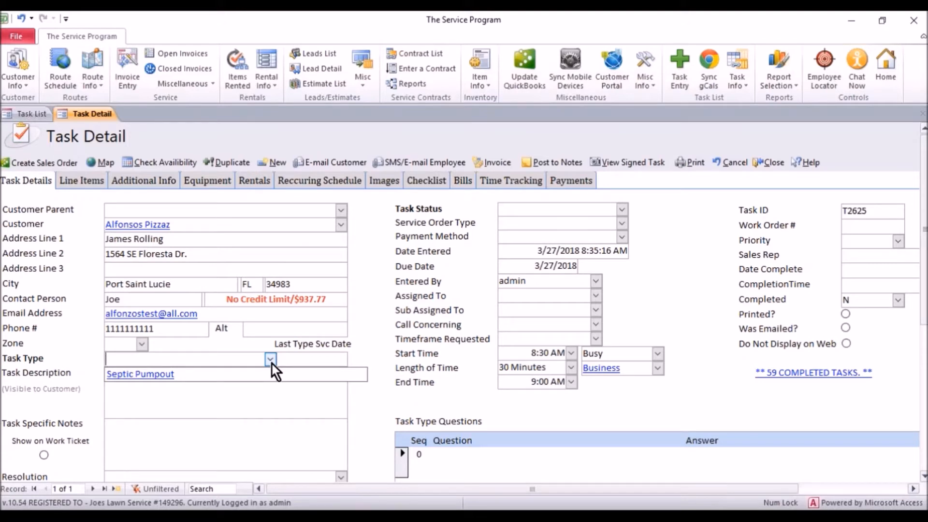
left_click(181, 375)
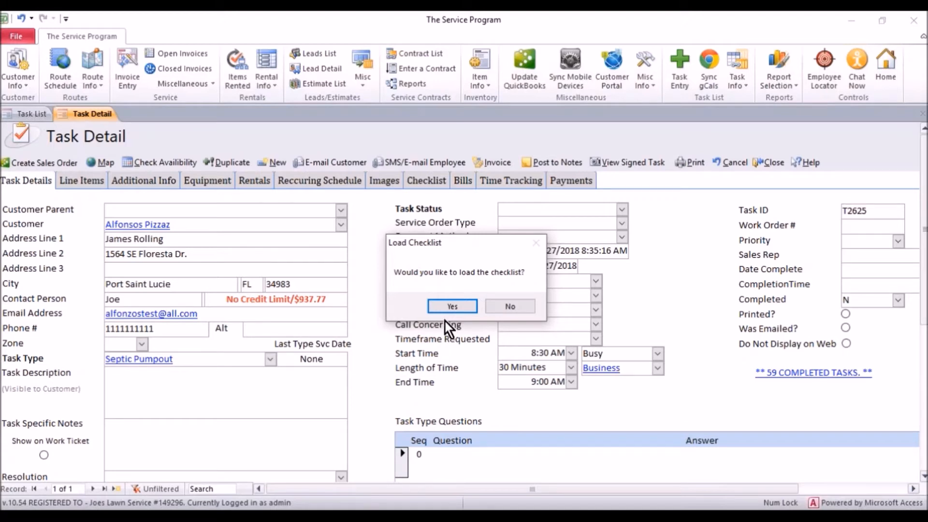
left_click(444, 304)
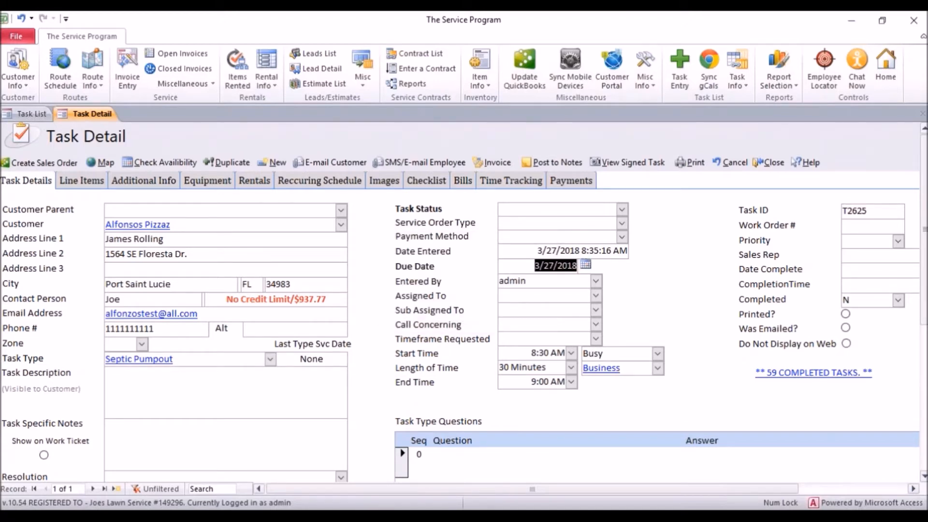
Review the questions in the task's loaded Septic Checklist
left_click(428, 180)
left_click_drag(145, 202, 19, 203)
left_click(113, 218)
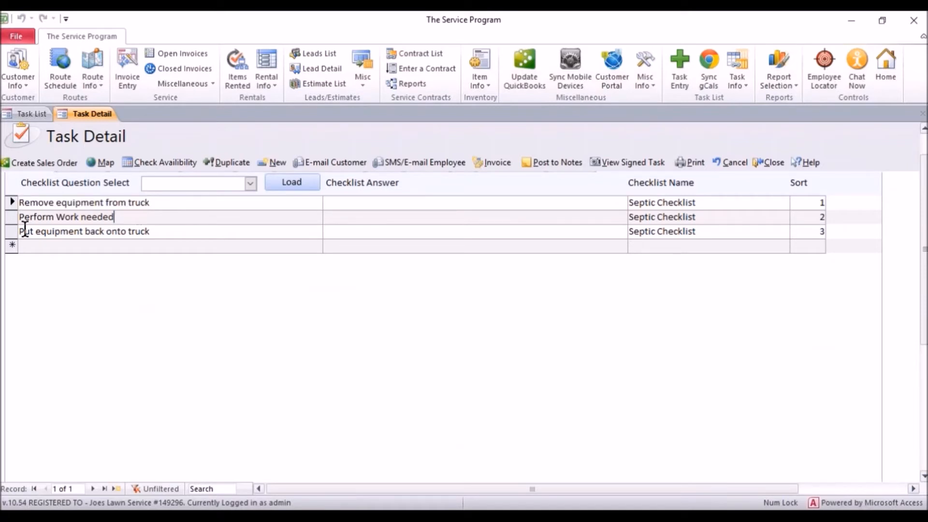
left_click_drag(176, 230, 19, 231)
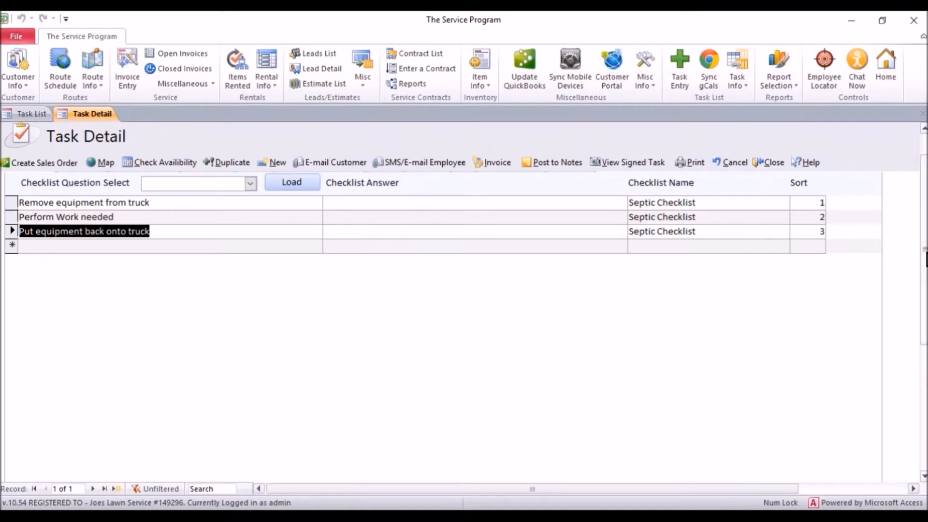
left_click_drag(924, 253, 924, 233)
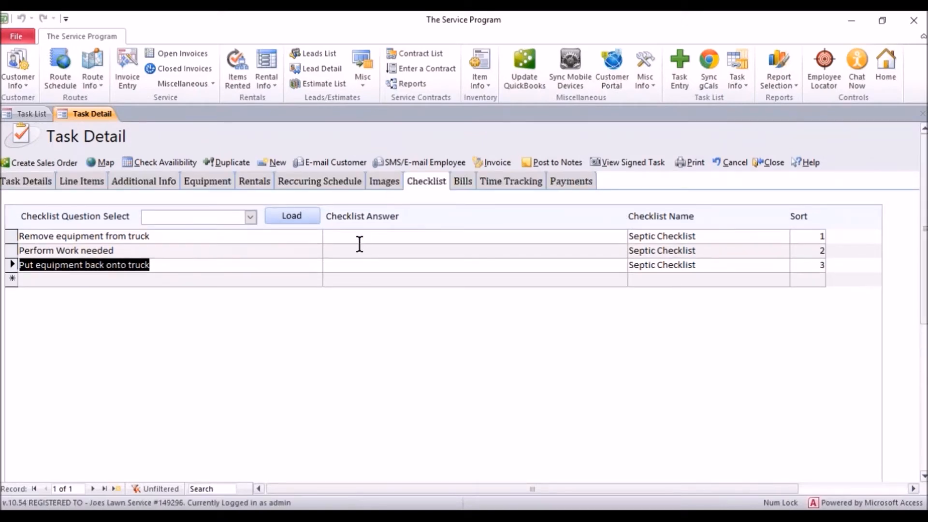
Enter the task description "Customer wants me out as soon as possible to do this job." in the task details
left_click(25, 181)
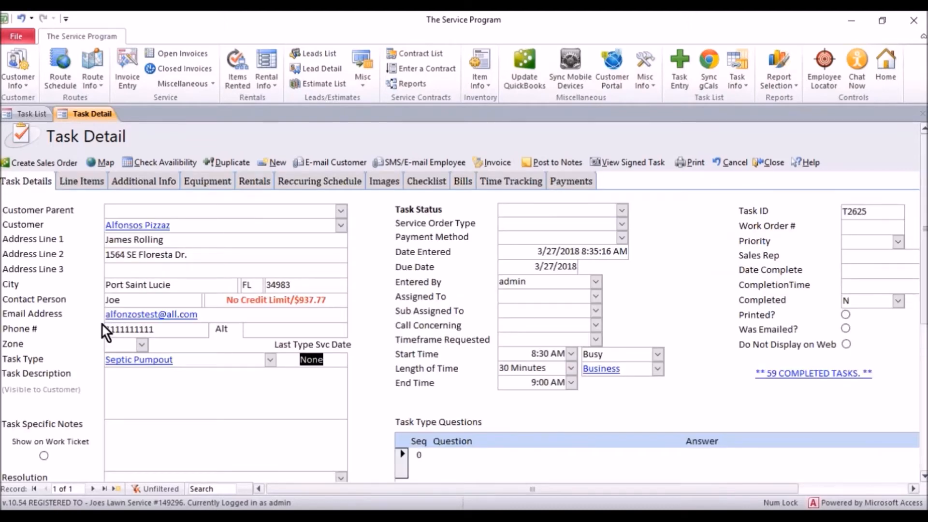
left_click(136, 381)
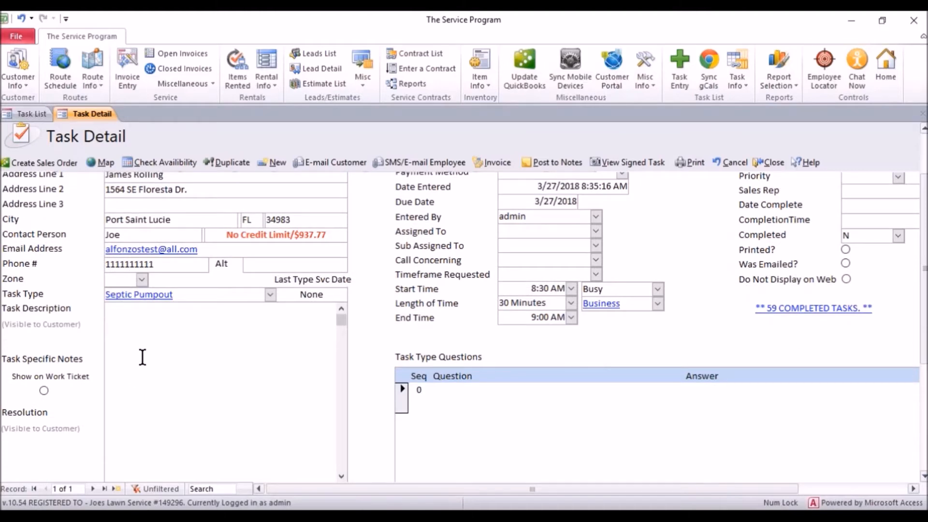
type("Customer wants me out as")
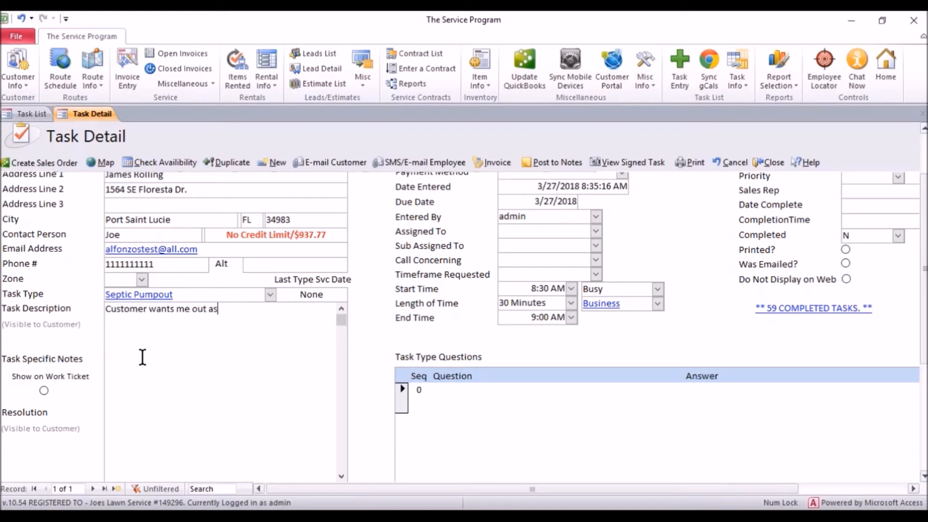
type(" soon as possible to do")
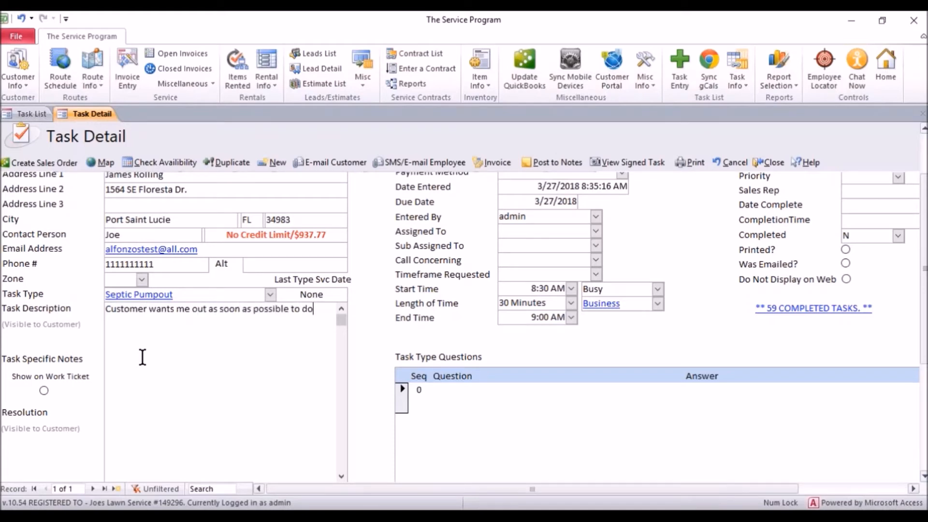
type(" this job.")
key("Tab")
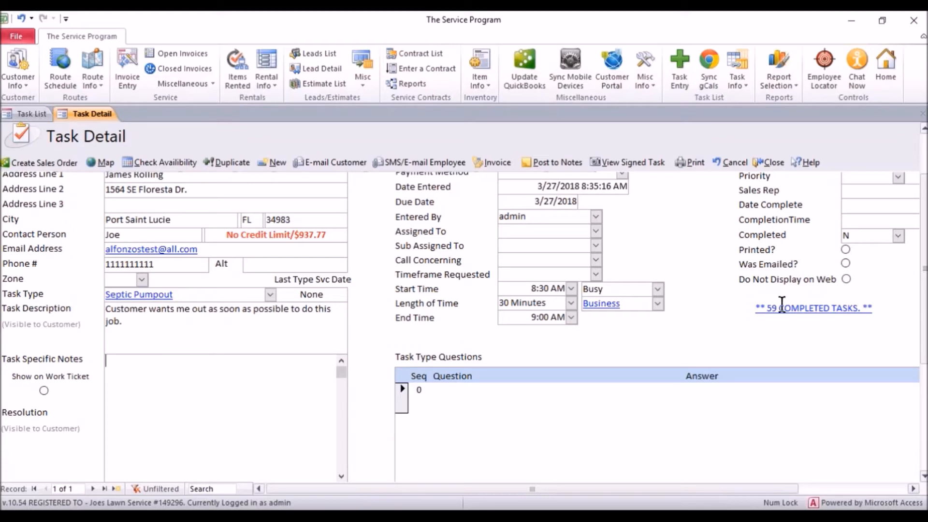
Set the task status to Confirmed
scroll(921, 254, "up", 1)
left_click_drag(923, 249, 916, 208)
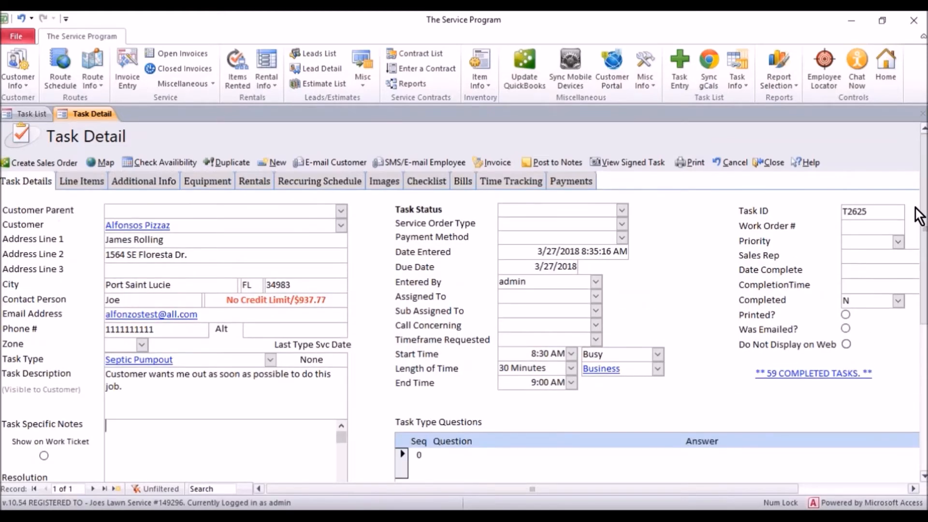
left_click(603, 213)
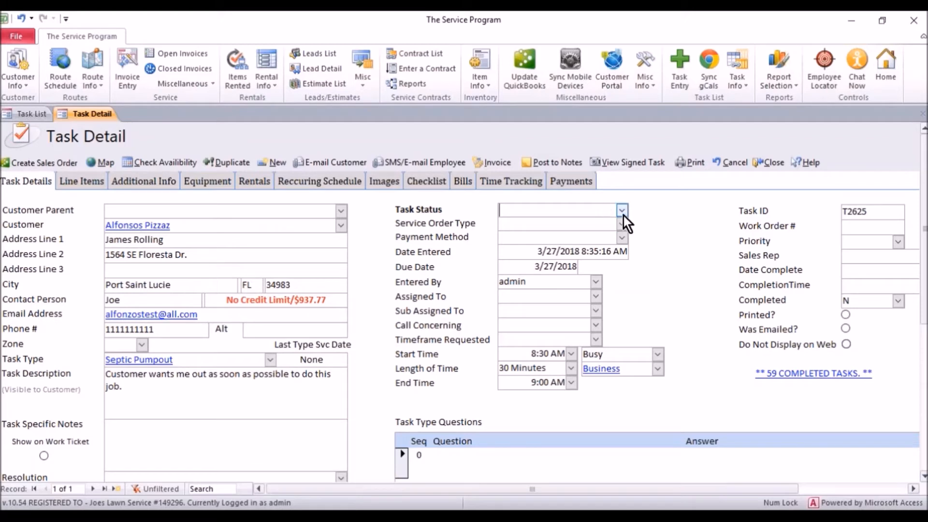
left_click(622, 211)
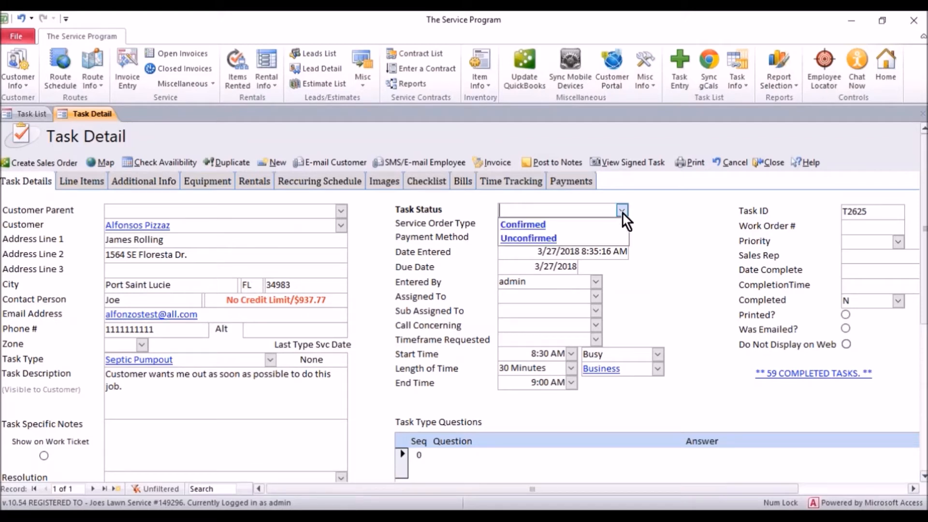
left_click(591, 227)
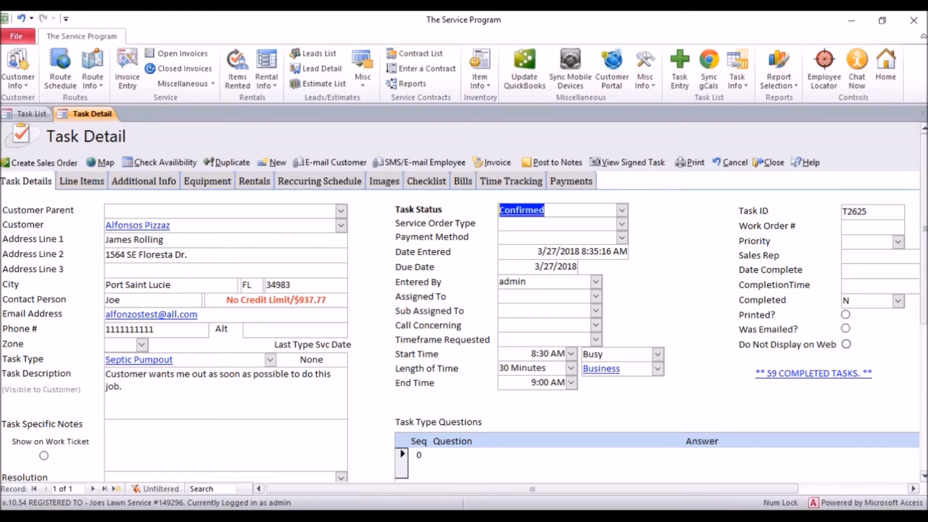
Set the due date to 4/1/2018 and choose the technician's name as the assigned employee
left_click(530, 263)
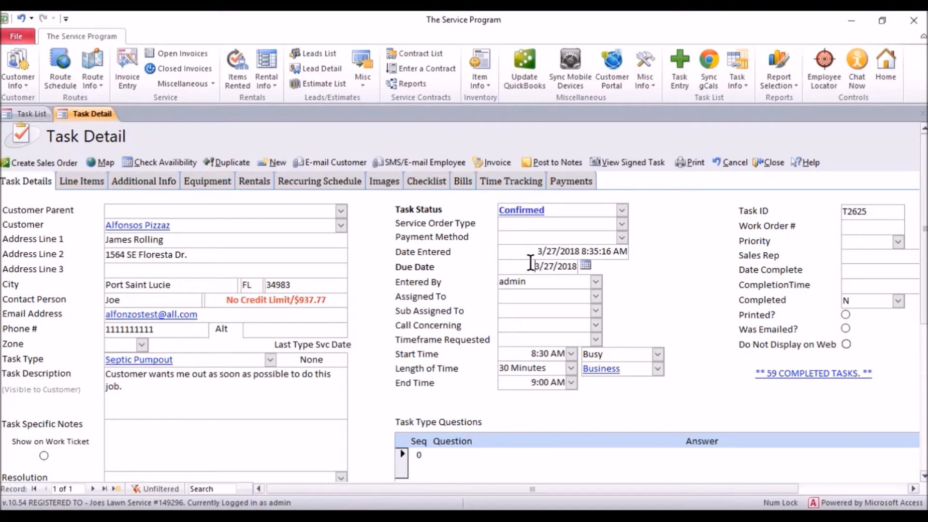
left_click(585, 265)
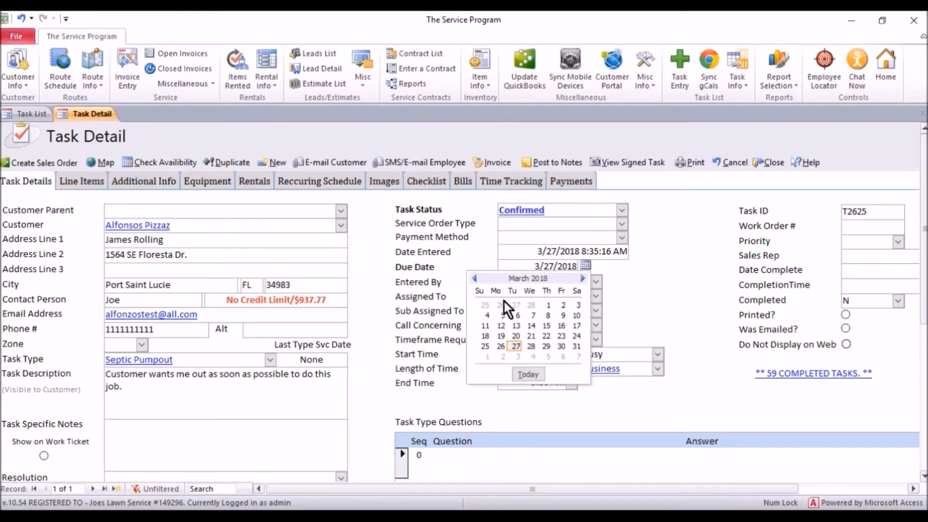
left_click(488, 357)
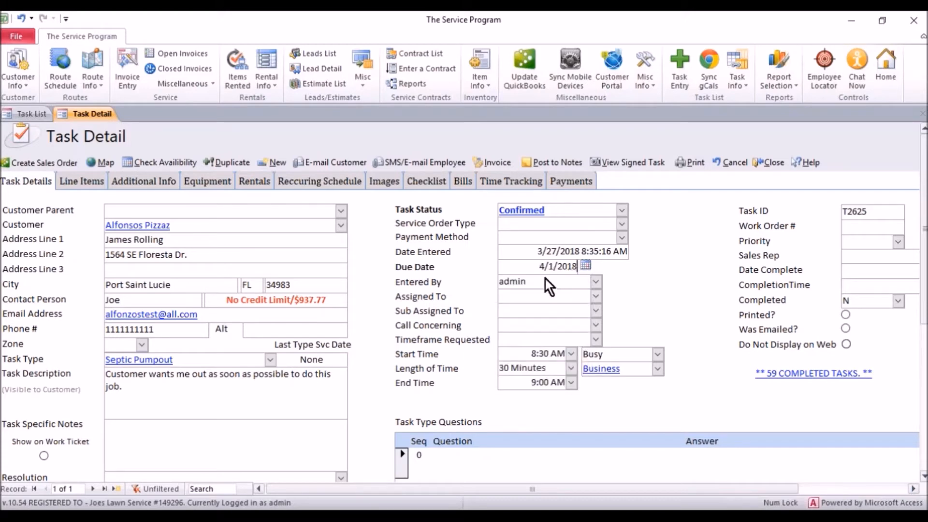
left_click(596, 296)
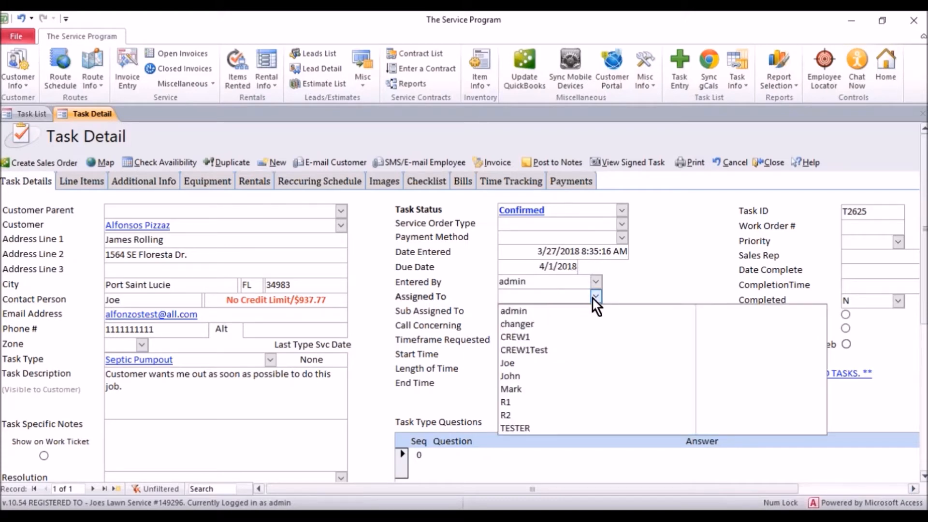
left_click(540, 363)
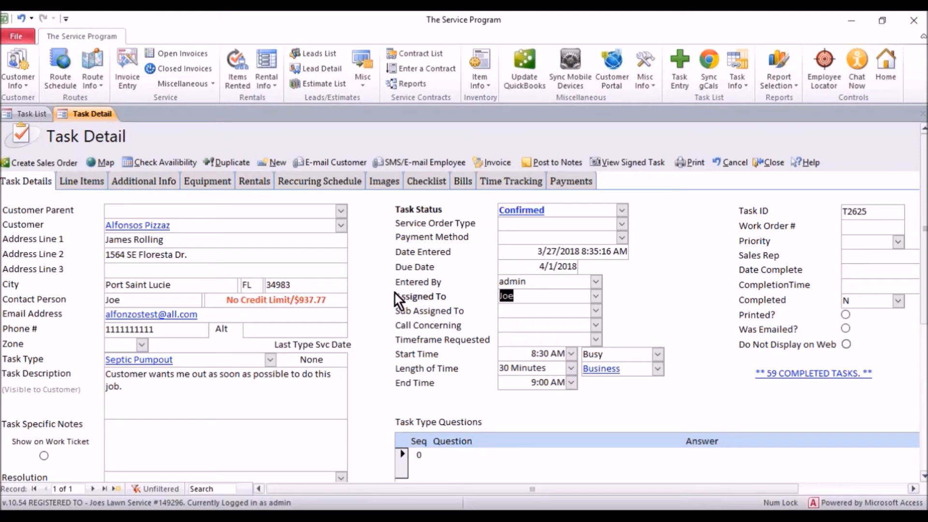
Open the task's recurring schedule and review the weekly, monthly and yearly options, including the yearly weekday choices
left_click(332, 184)
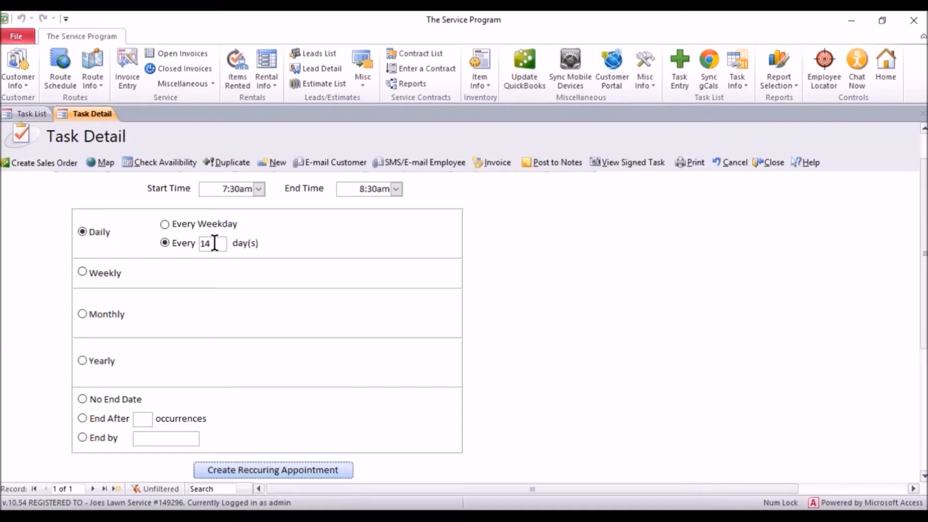
left_click(82, 271)
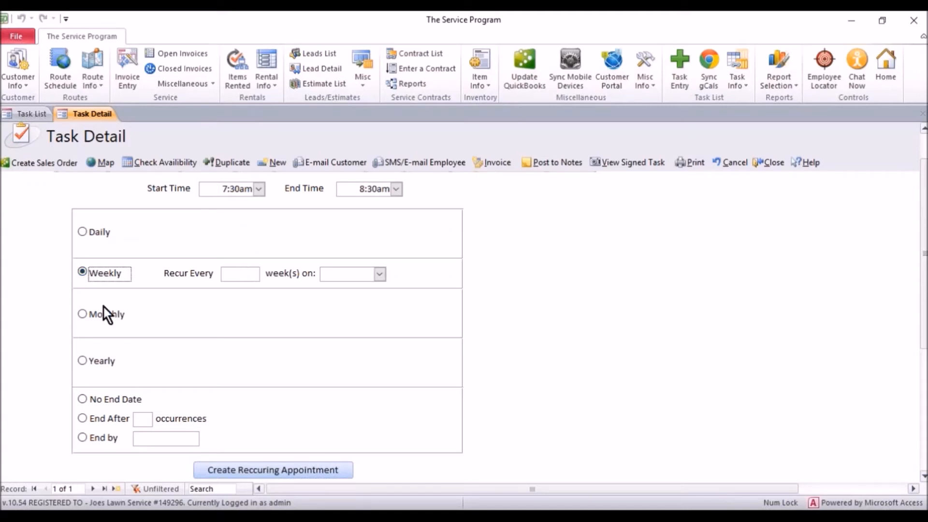
left_click(83, 314)
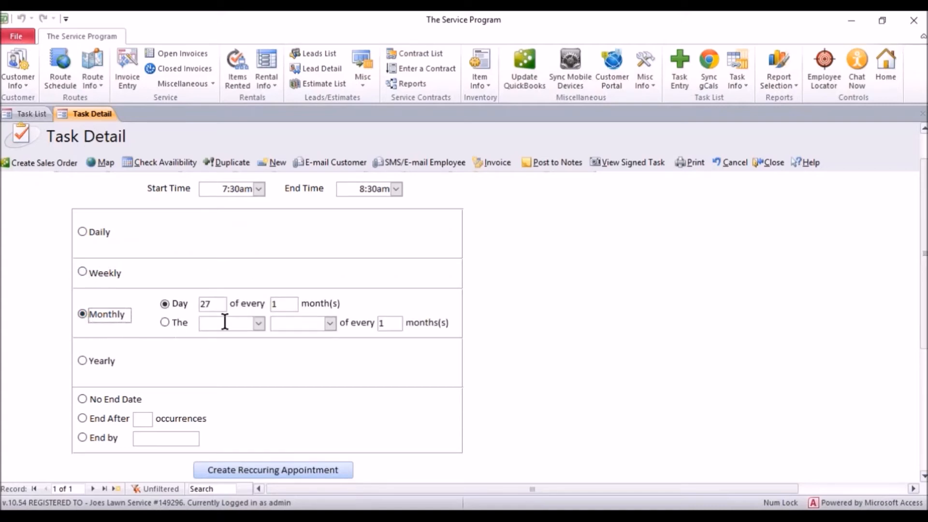
left_click(91, 361)
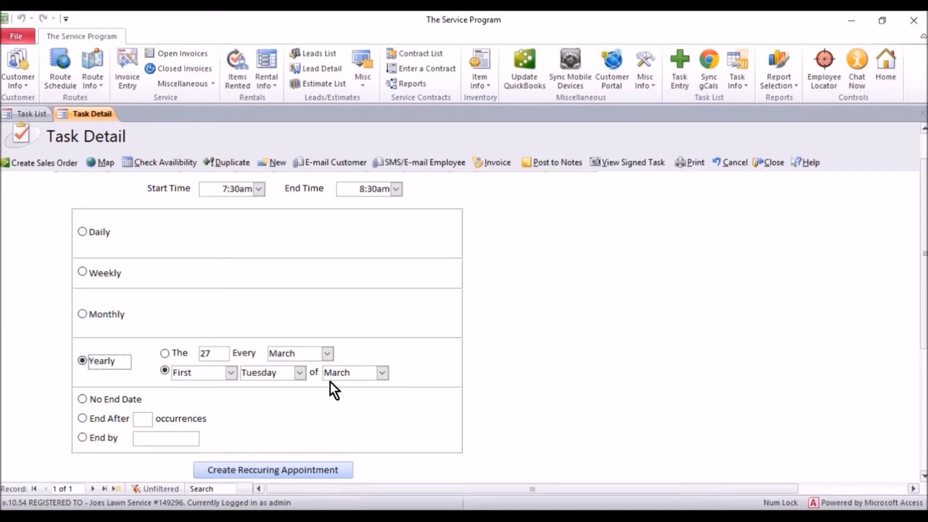
left_click(300, 375)
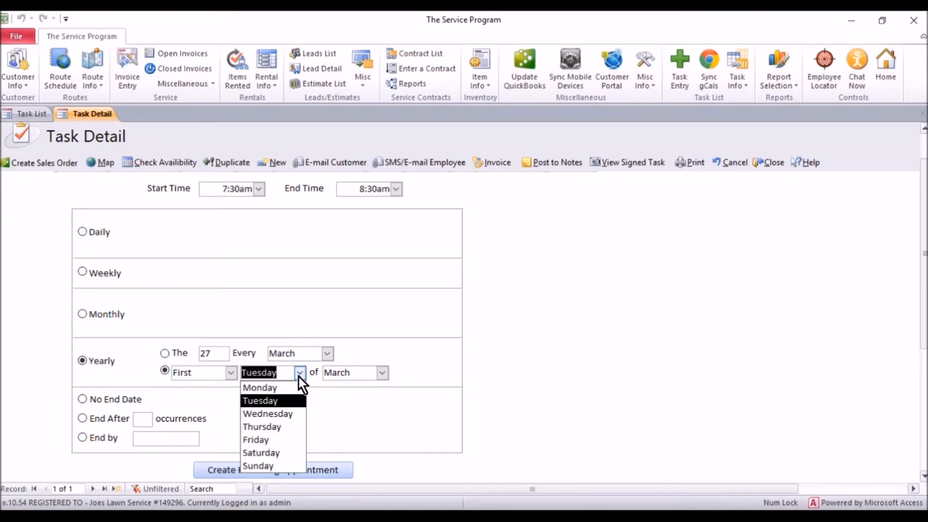
left_click(299, 377)
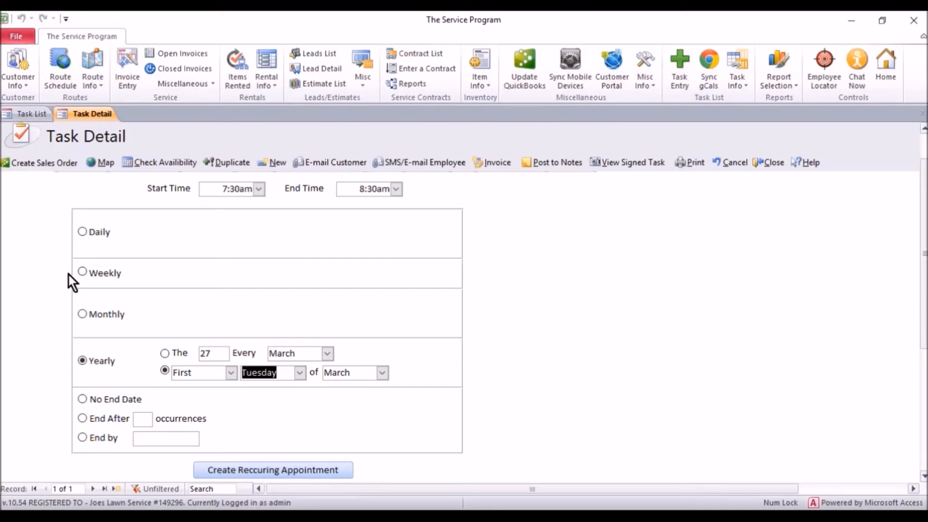
Set the task to recur weekly, every 104 weeks on Monday
left_click(82, 271)
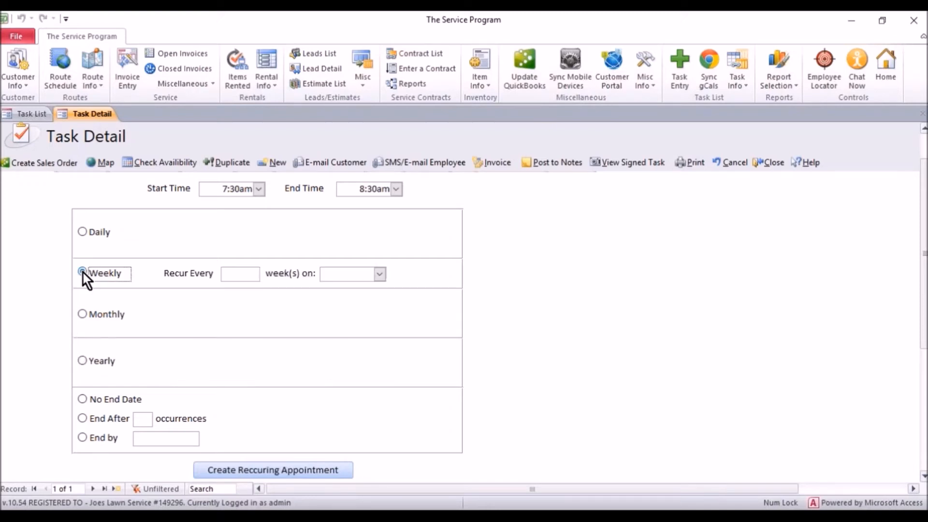
left_click(222, 276)
type("104")
left_click(380, 275)
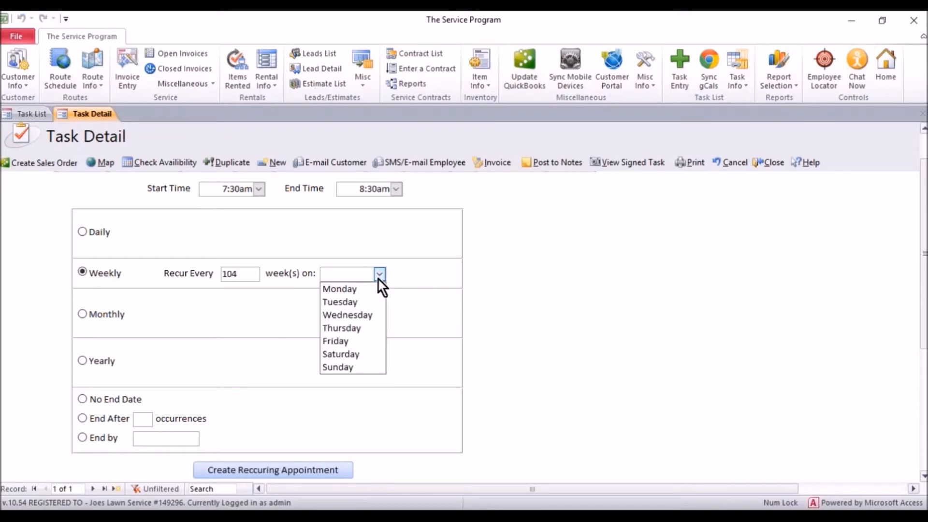
left_click(374, 289)
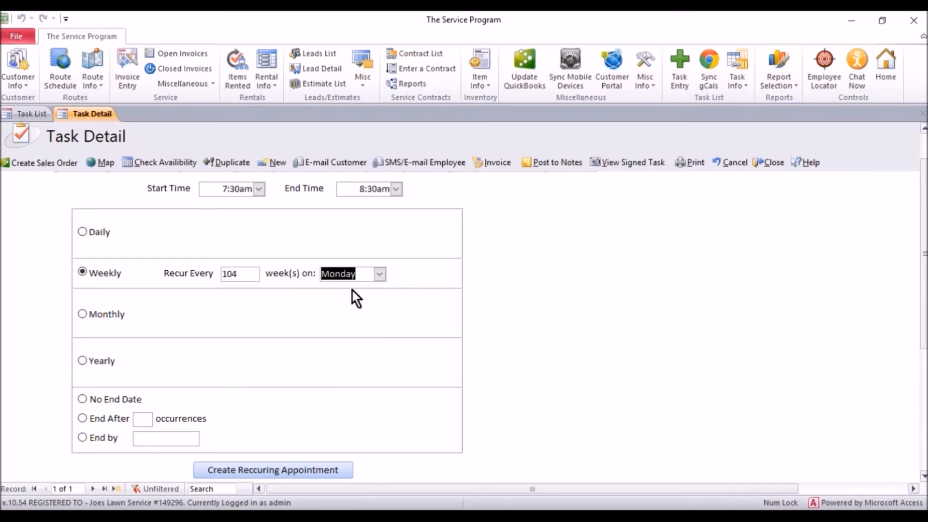
Give the recurrence no end date, then create the recurring appointment and confirm it
left_click(82, 400)
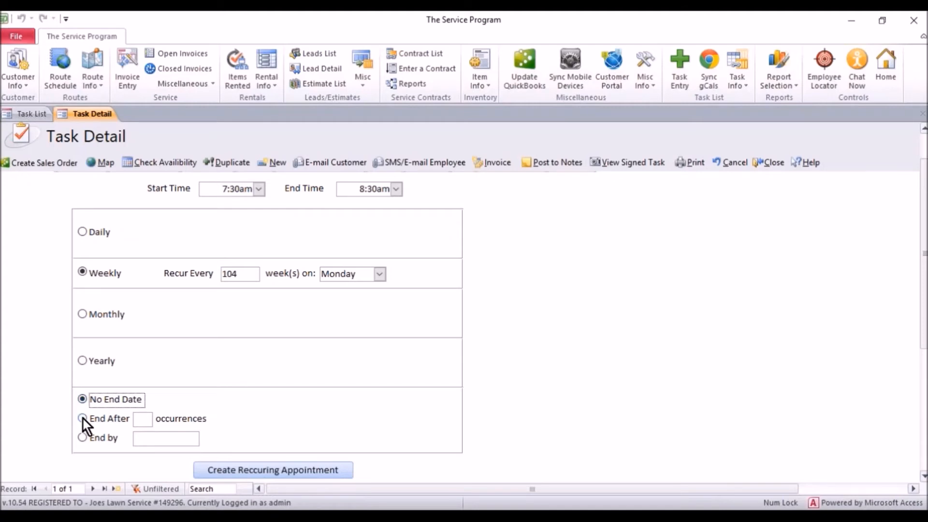
left_click(82, 418)
left_click(281, 471)
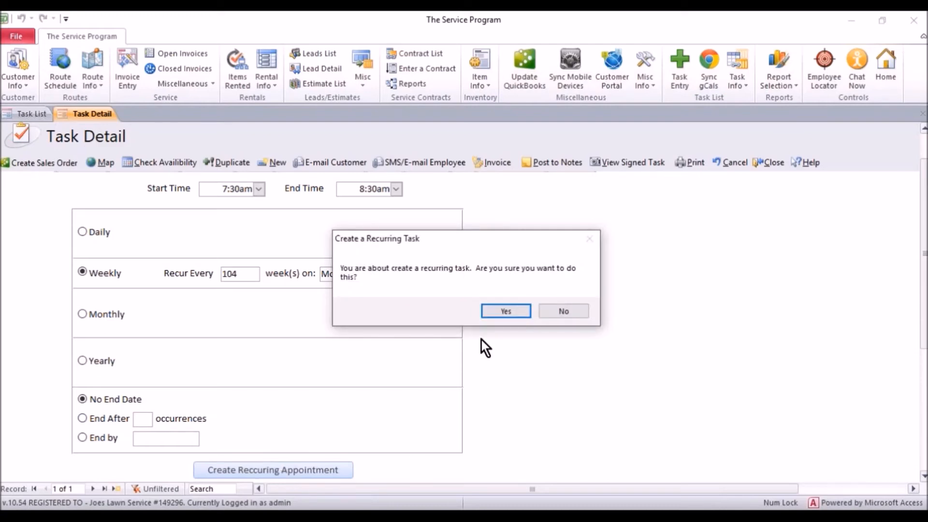
left_click(504, 312)
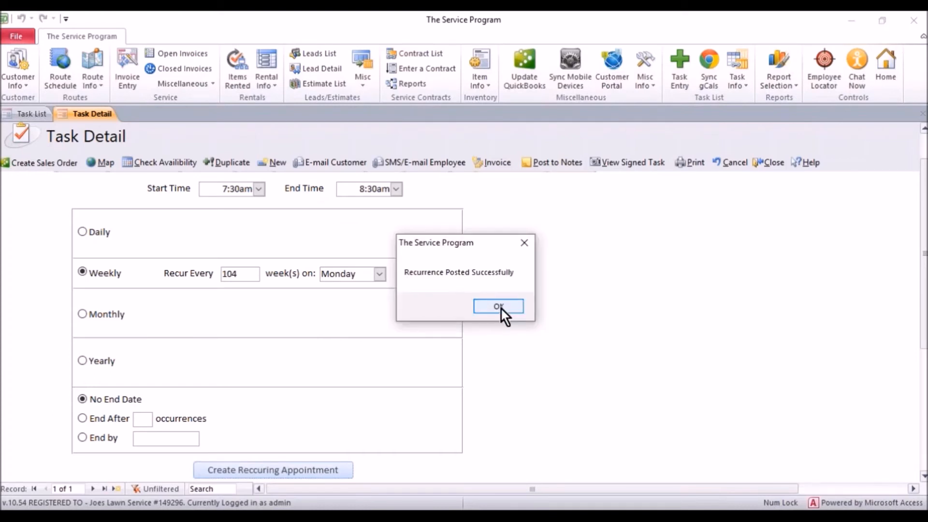
left_click(501, 307)
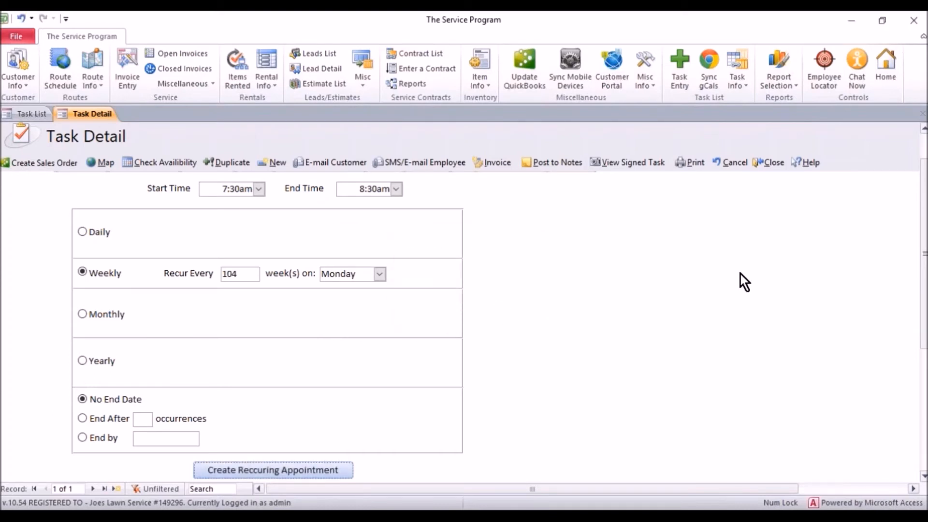
left_click_drag(925, 244, 923, 216)
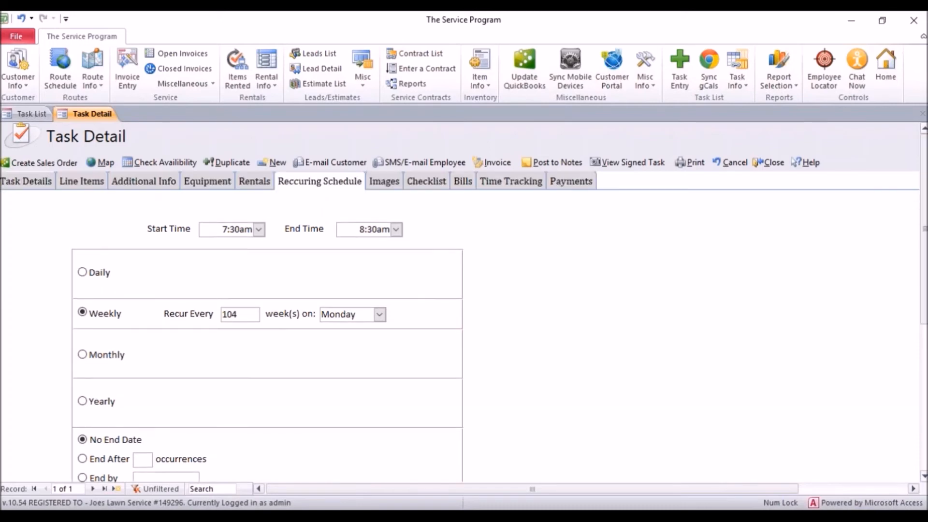
Close the task detail without updating future recurring tasks, and check the days until due for the recurring tasks in the task list
left_click(768, 163)
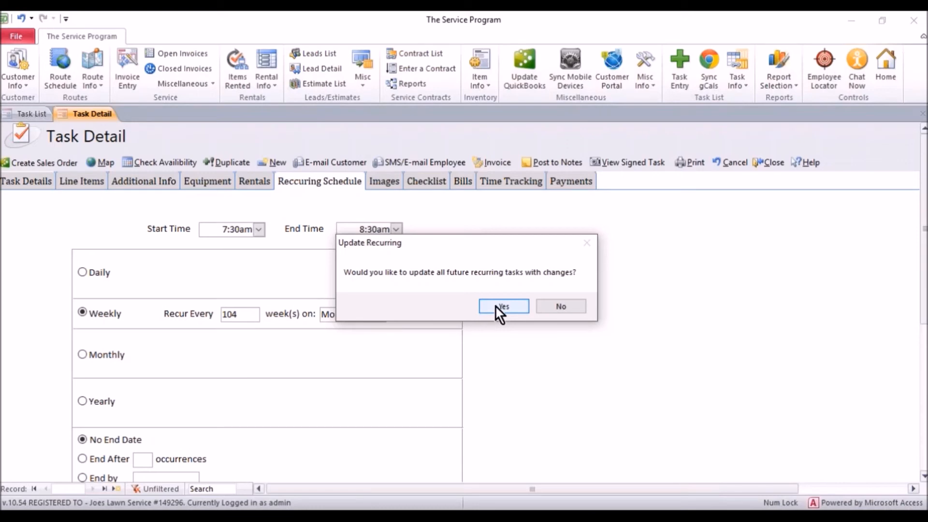
left_click(559, 307)
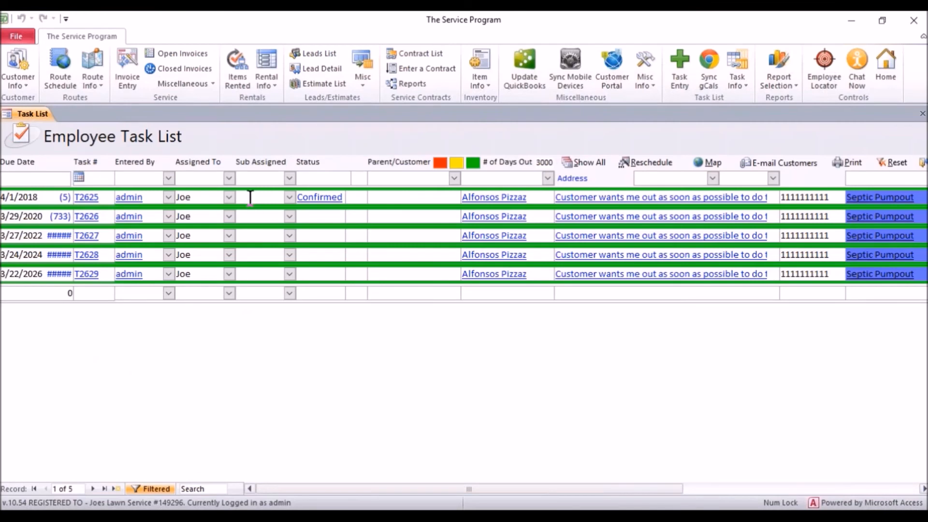
left_click(53, 235)
left_click(53, 255)
left_click(56, 274)
left_click(52, 235)
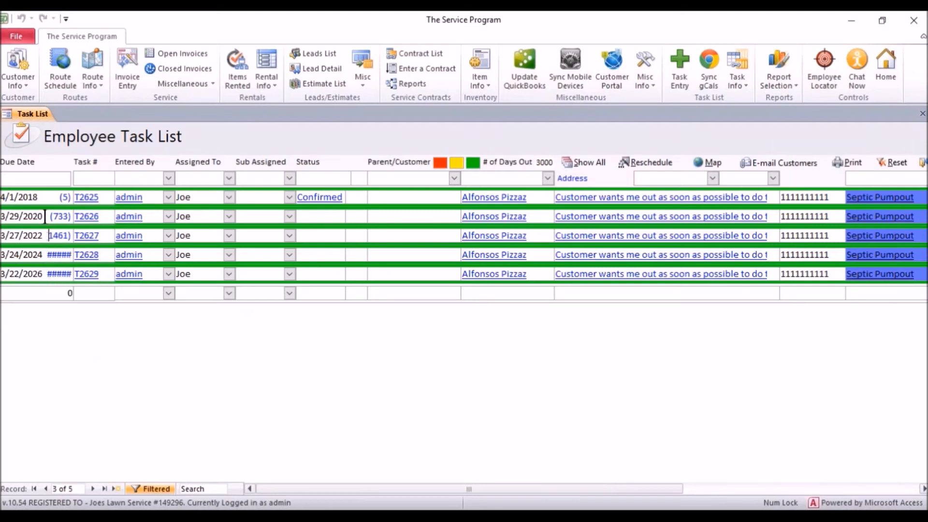
left_click(50, 197)
Set the task list's number of days out to 4000 and select the task number of the 3/29/2020 Septic Pumpout
left_click_drag(551, 162, 533, 159)
type("400")
key("Return")
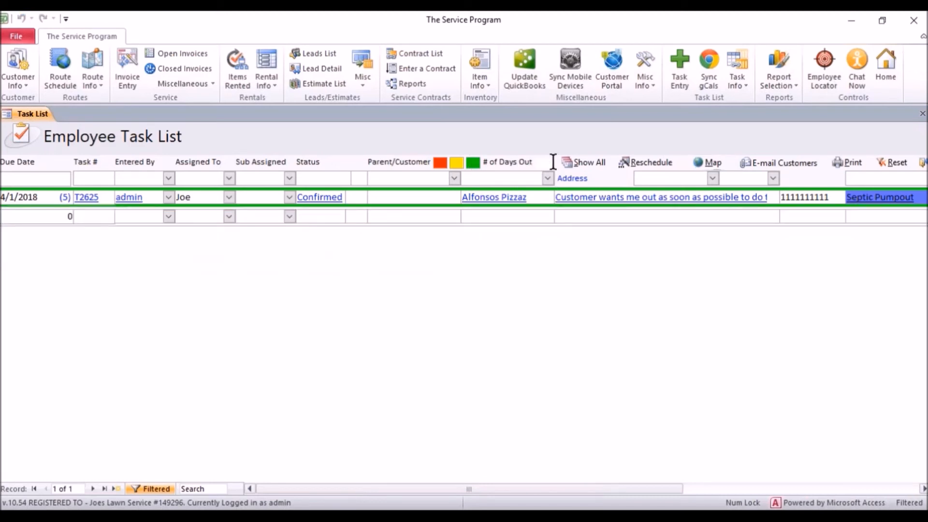
type("00")
key("Return")
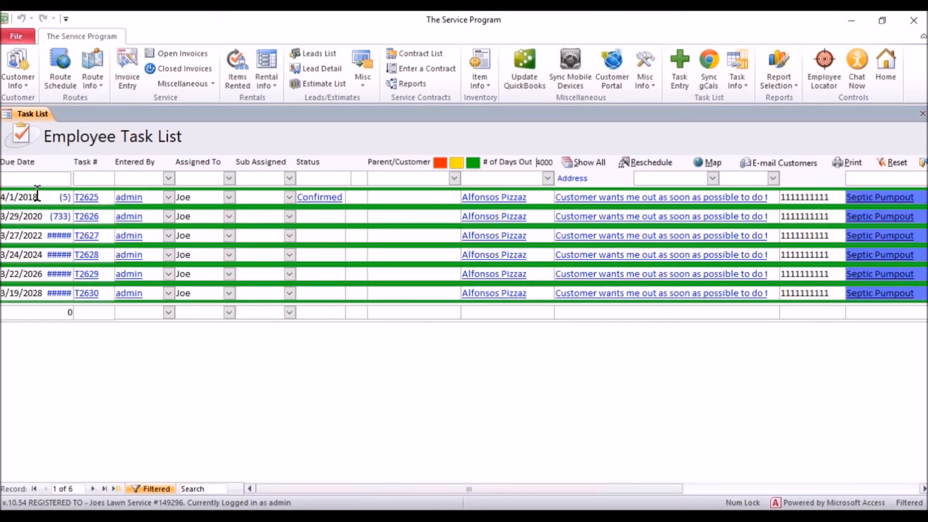
left_click(6, 197)
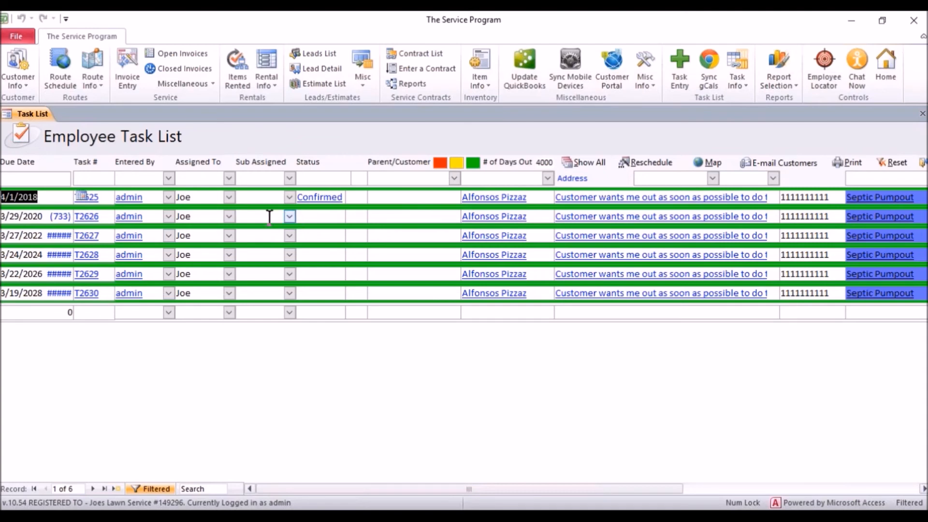
left_click_drag(99, 216, 71, 218)
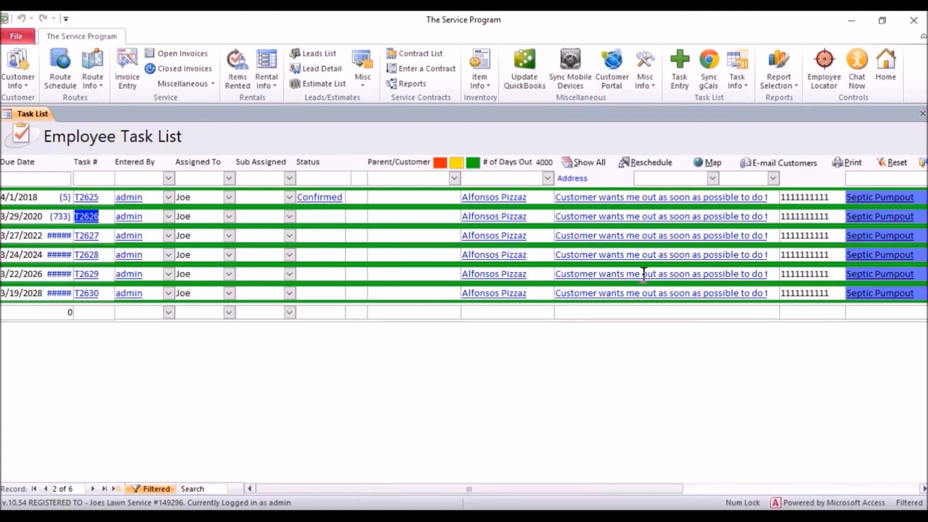
Open the form for e-mailing customers from the task list and set its ending date to 3/30/2018
left_click(772, 167)
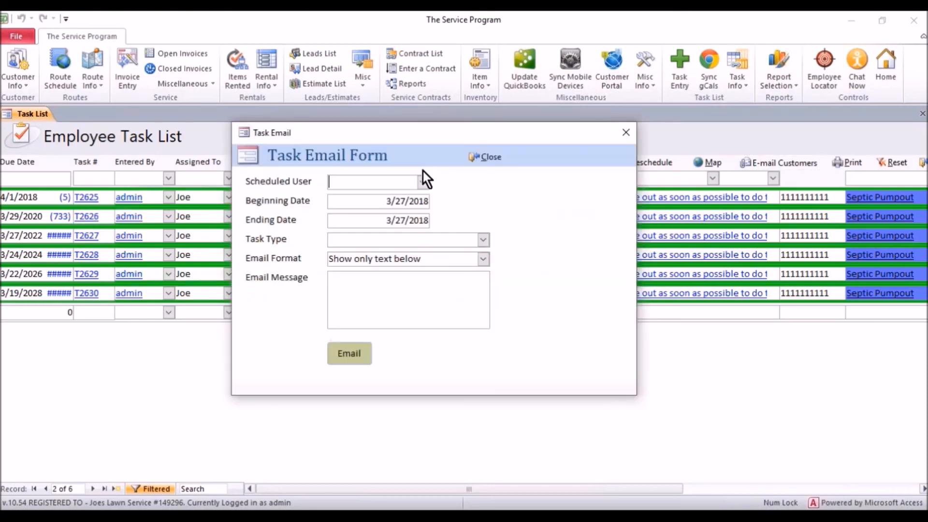
left_click(425, 185)
left_click(416, 220)
left_click(438, 219)
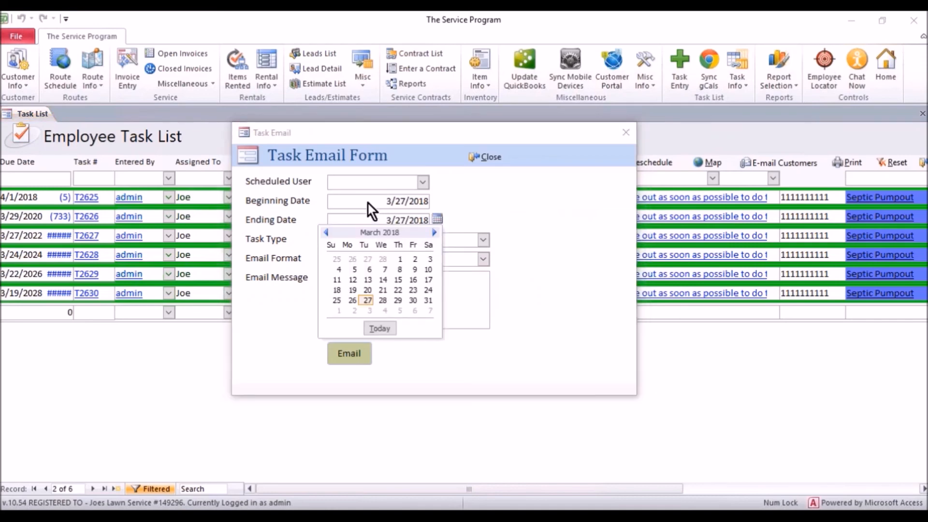
left_click(413, 300)
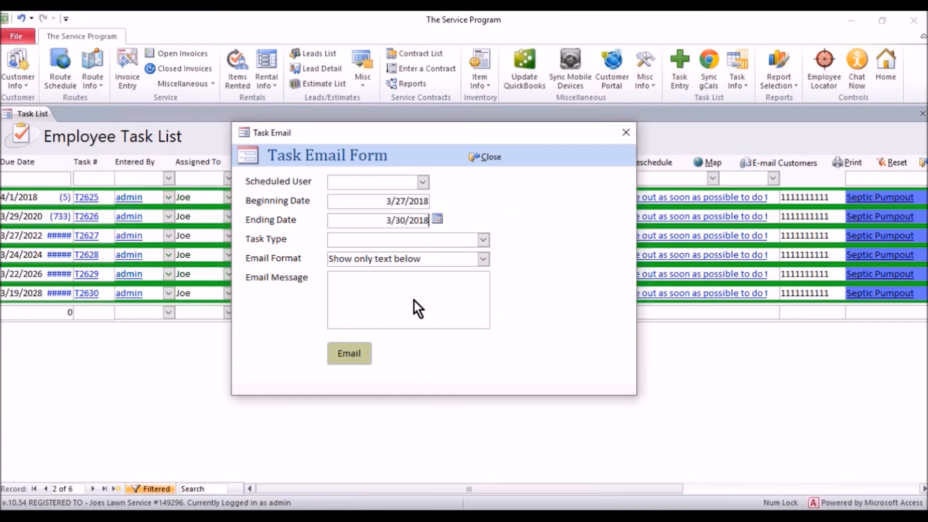
Choose Septic Pumpout as the task type for the customer e-mail
left_click(385, 242)
left_click(484, 238)
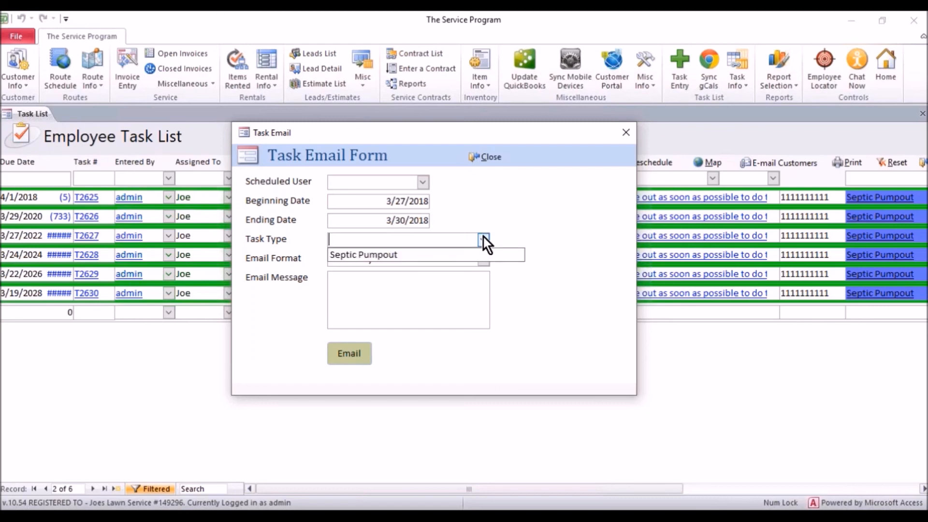
key("Down")
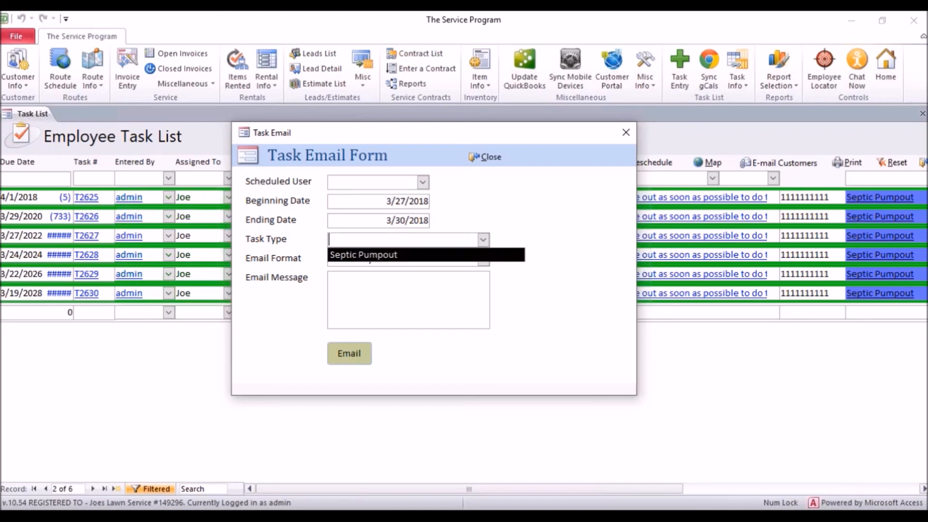
left_click(437, 254)
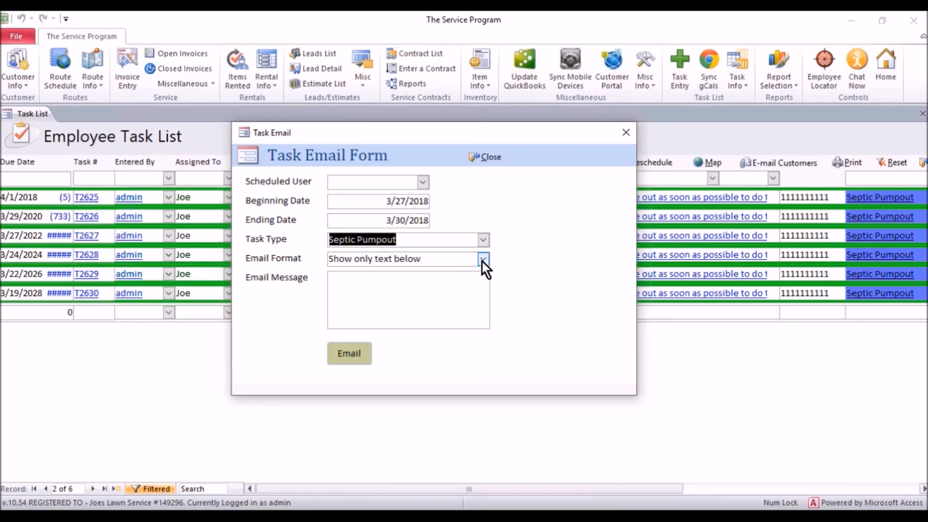
Enter the e-mail message "Someone is out sick we cant make it until Friday." and review the e-mail format options, keeping Show only text below
left_click_drag(424, 259, 329, 251)
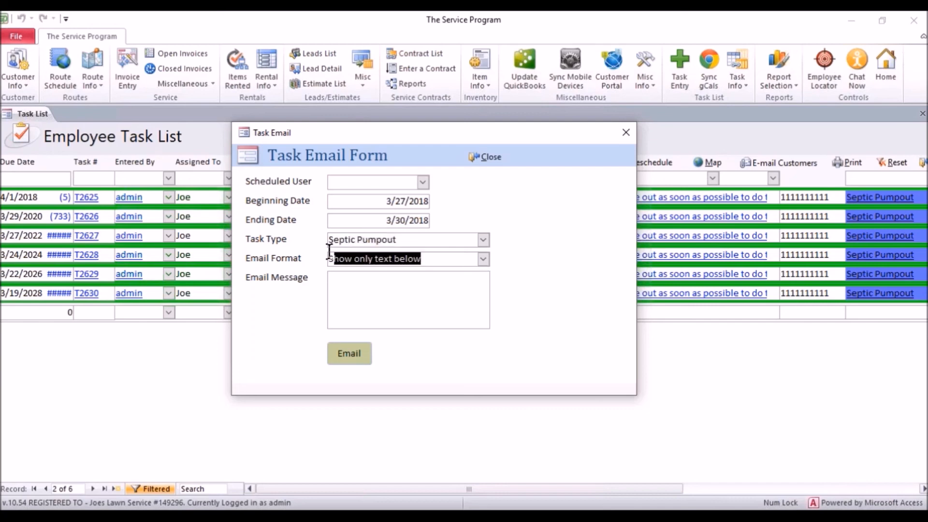
left_click(342, 283)
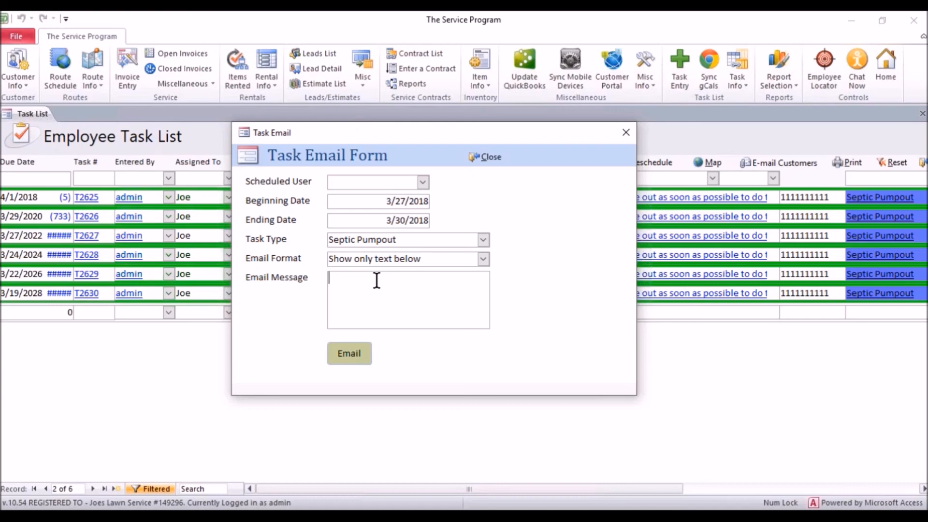
type("Someone is outs")
key("BackSpace")
type("sick we cant make it until Friday.")
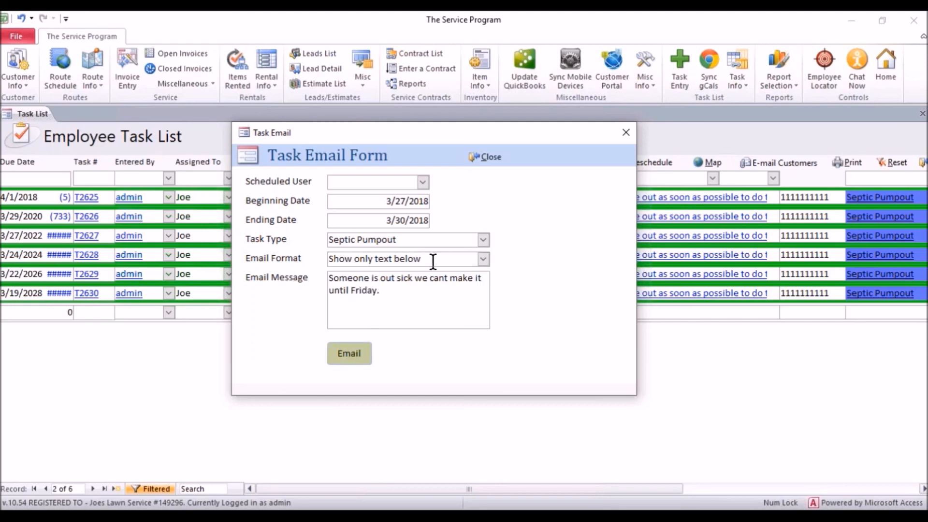
left_click(483, 259)
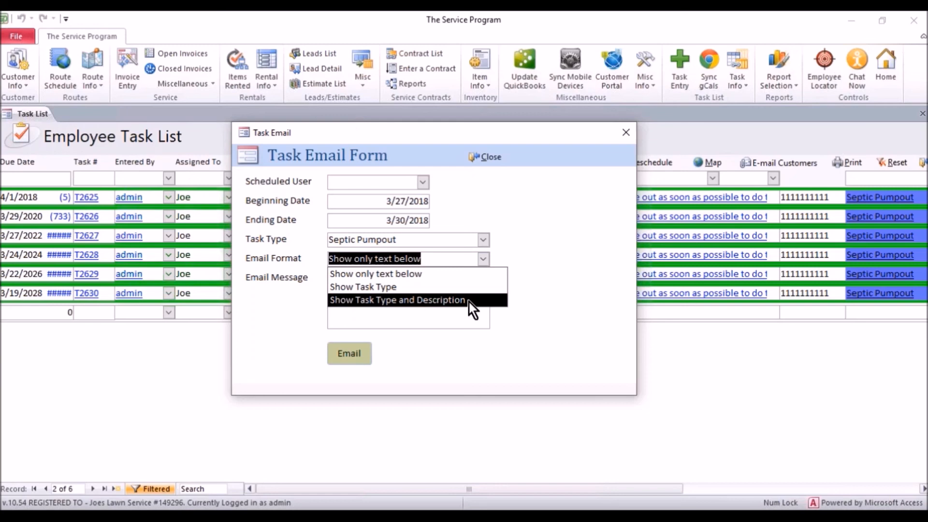
left_click(541, 267)
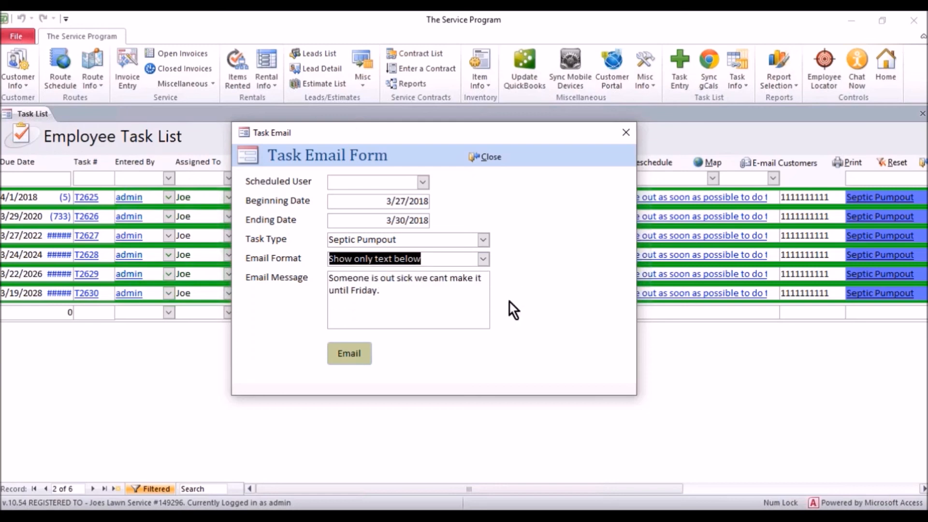